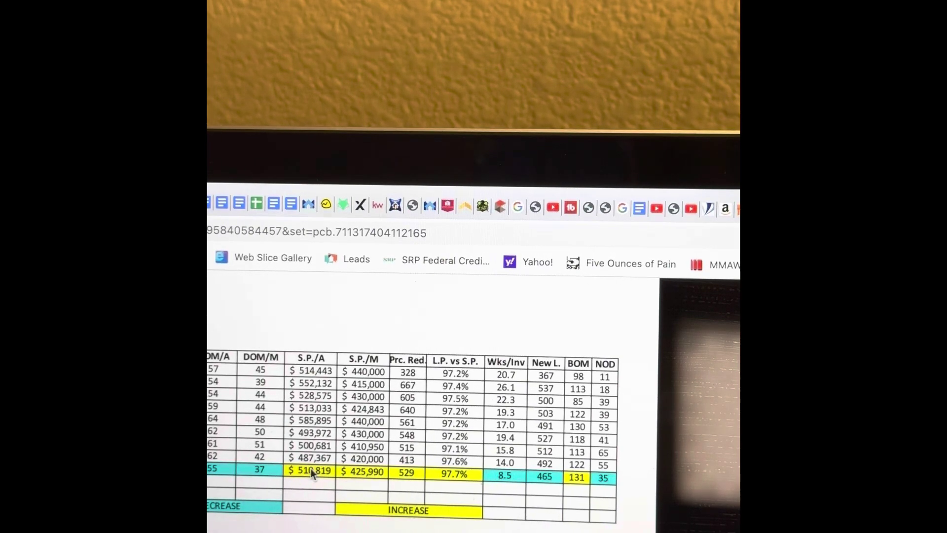
pyautogui.hscroll(-3, 275, 474)
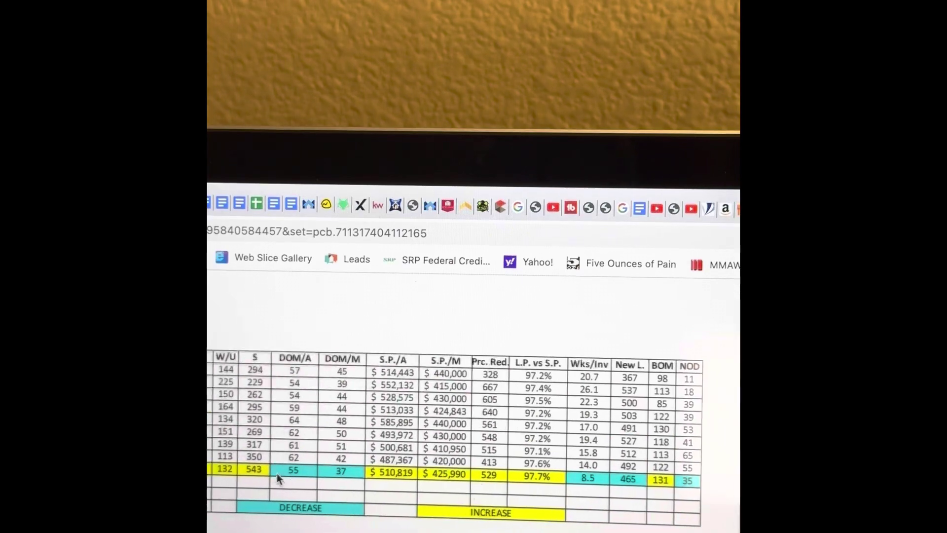